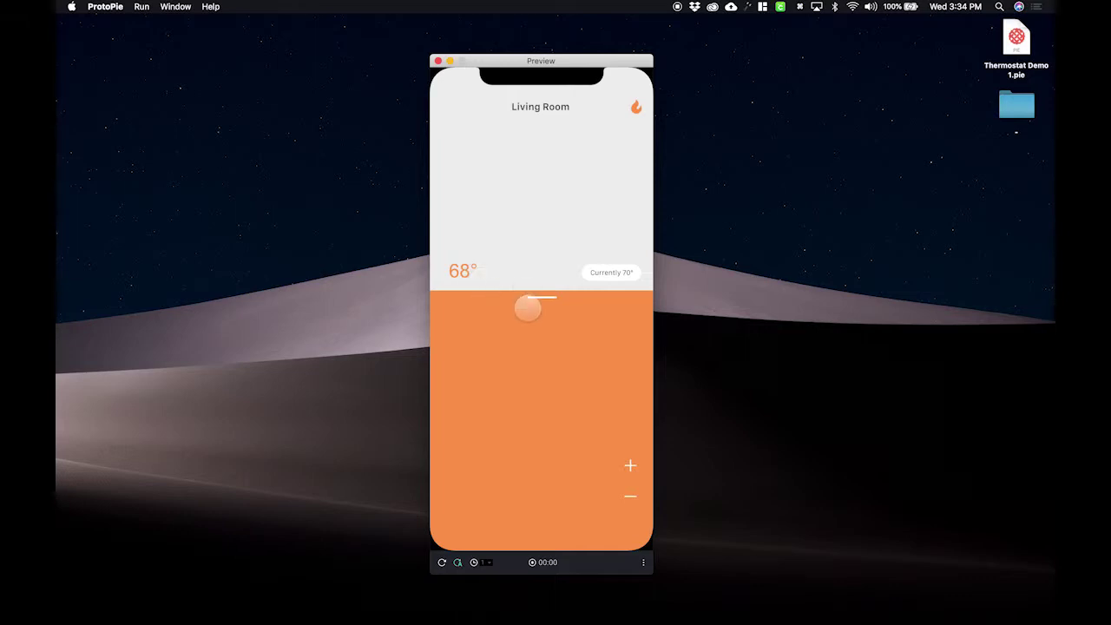
# Step: Drag the preview temperature slider down and up to test the target-temperature readout
pyautogui.moveTo(526, 326)
pyautogui.mouseDown()
pyautogui.moveTo(526, 354)
pyautogui.moveTo(530, 334)
pyautogui.mouseUp()
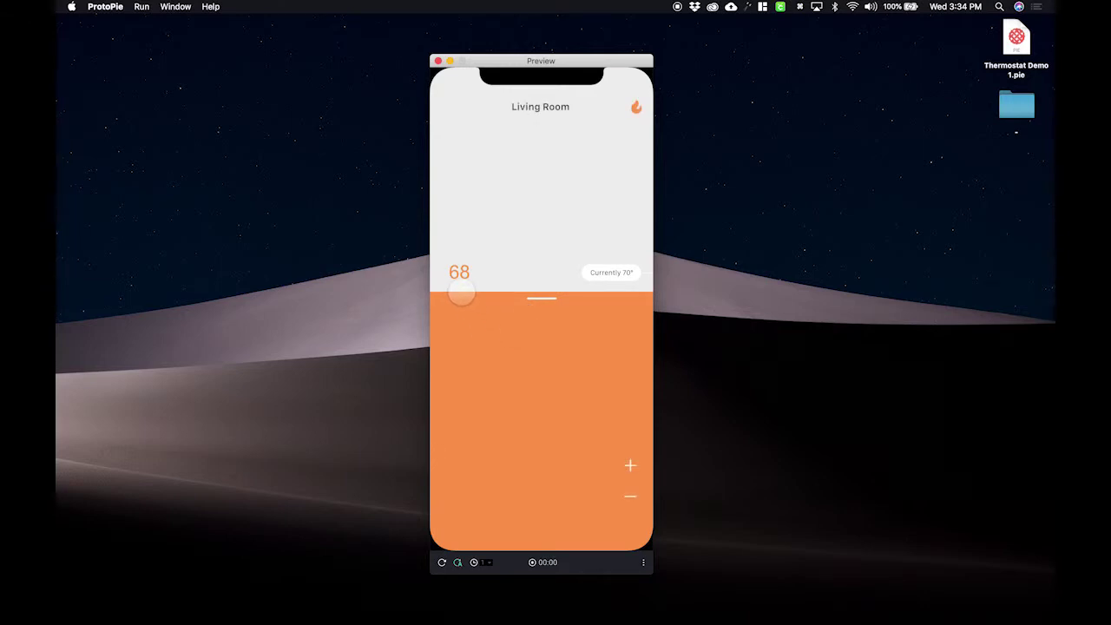
pyautogui.moveTo(461, 294); pyautogui.dragTo(528, 295)
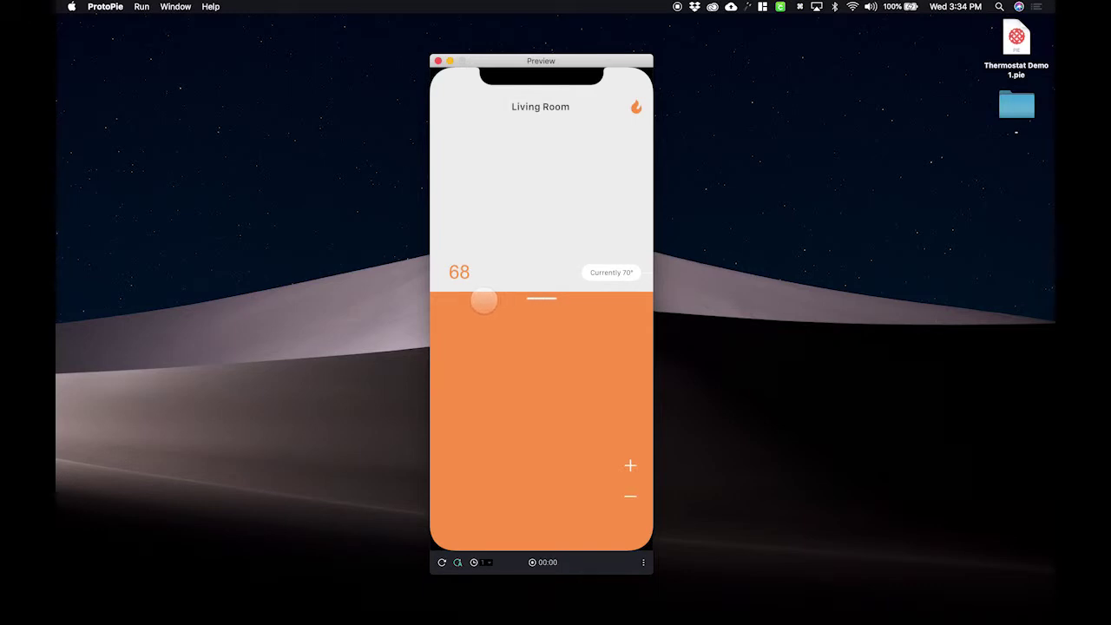
pyautogui.moveTo(507, 295); pyautogui.dragTo(528, 300)
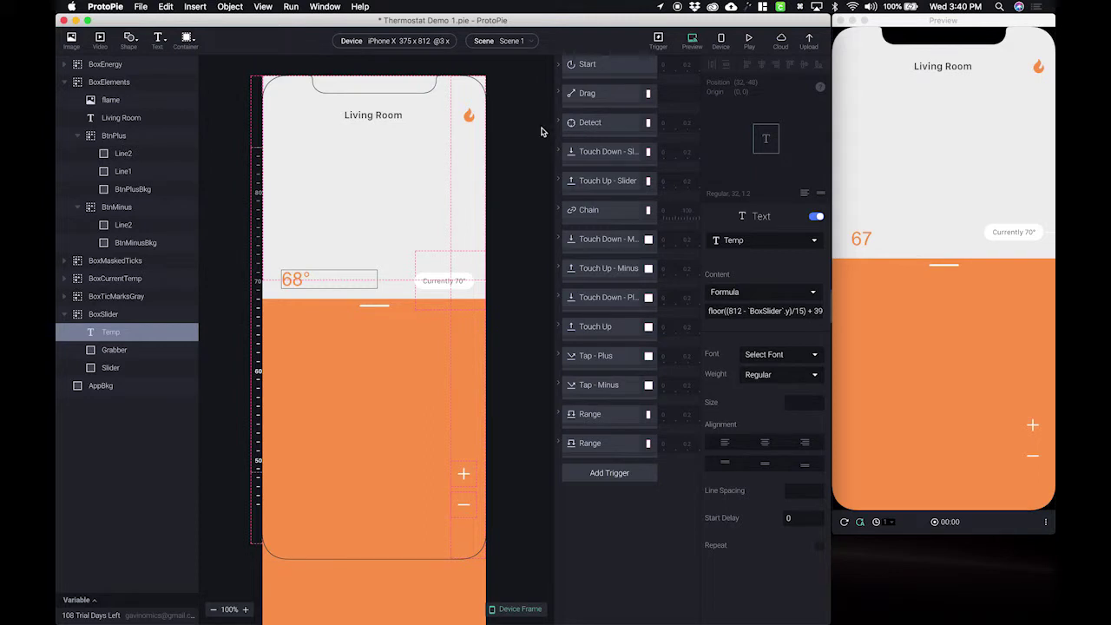
# Step: Open the Temp Content formula of the Detect trigger's Text response in the expanded fx editor
pyautogui.click(559, 126)
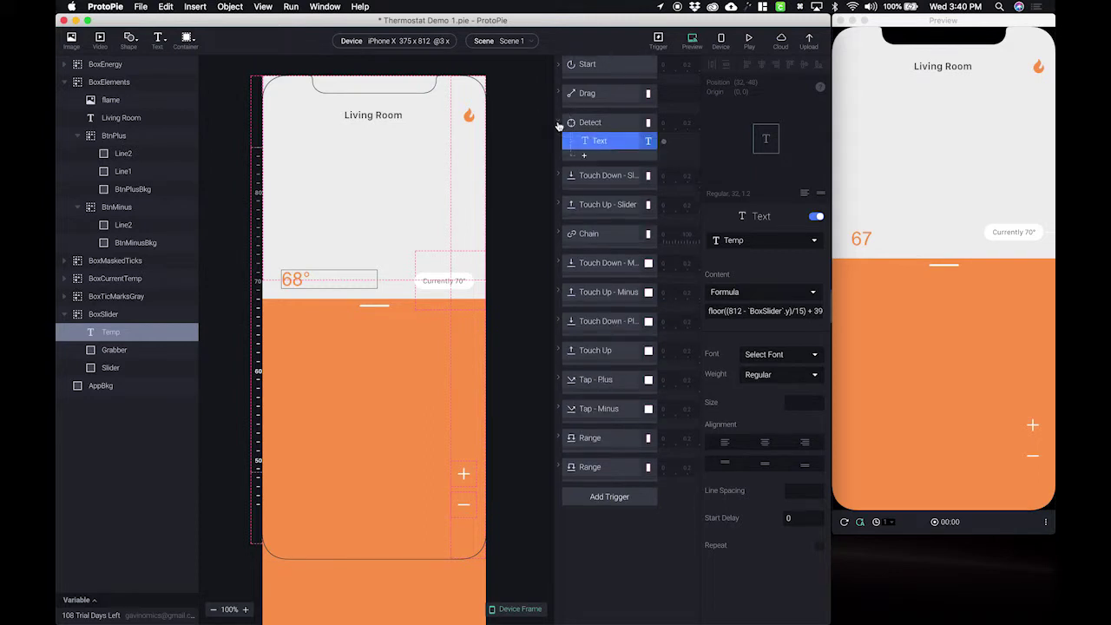
pyautogui.click(593, 128)
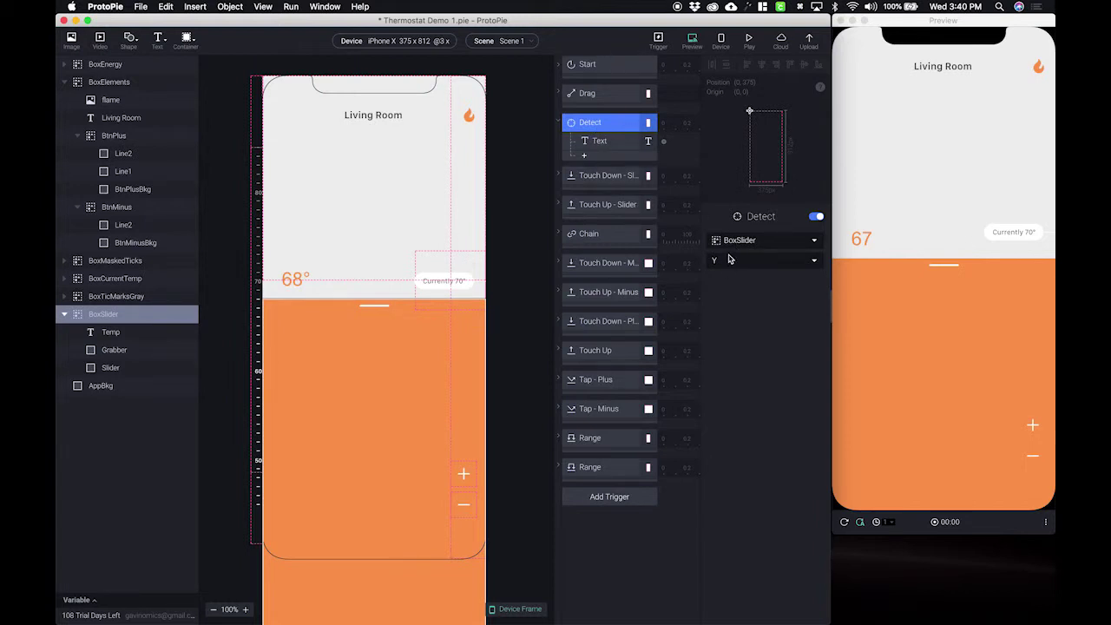
pyautogui.click(599, 144)
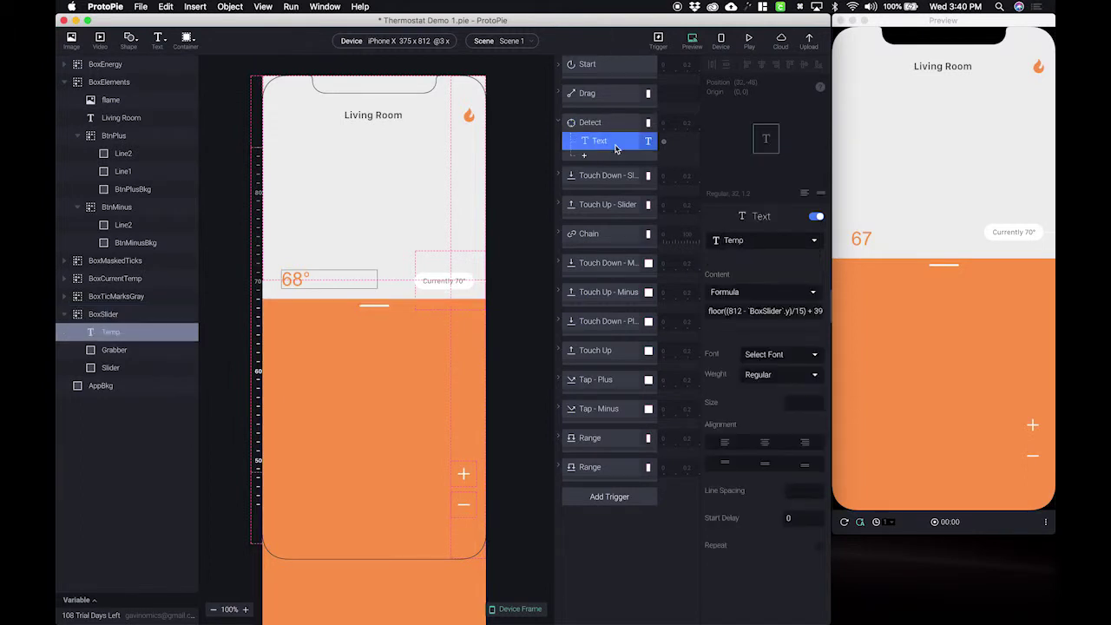
pyautogui.click(761, 311)
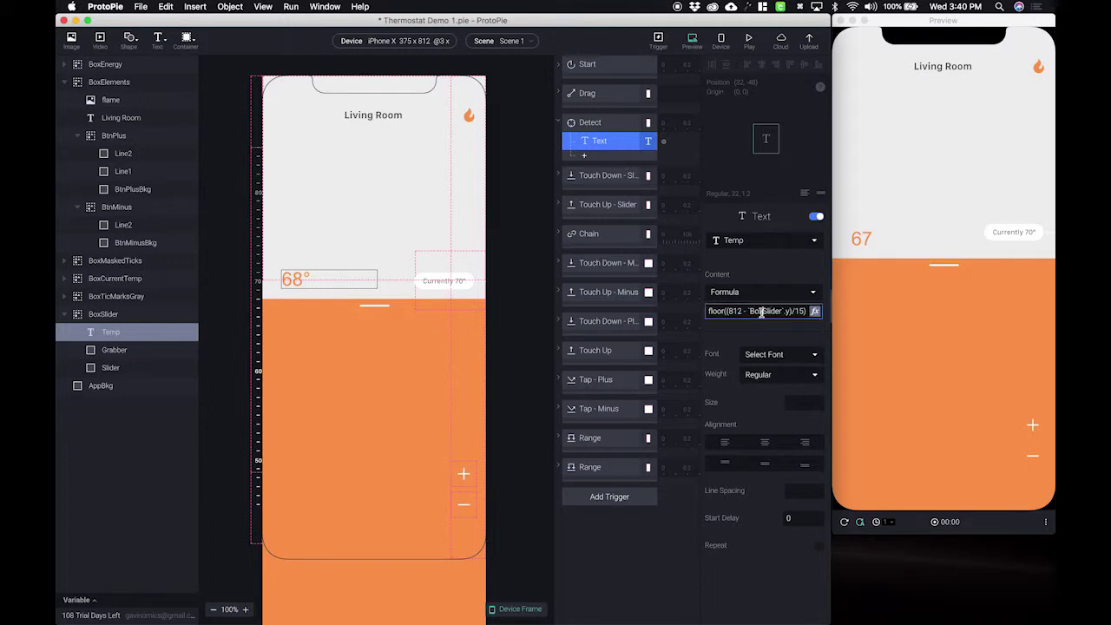
pyautogui.click(814, 314)
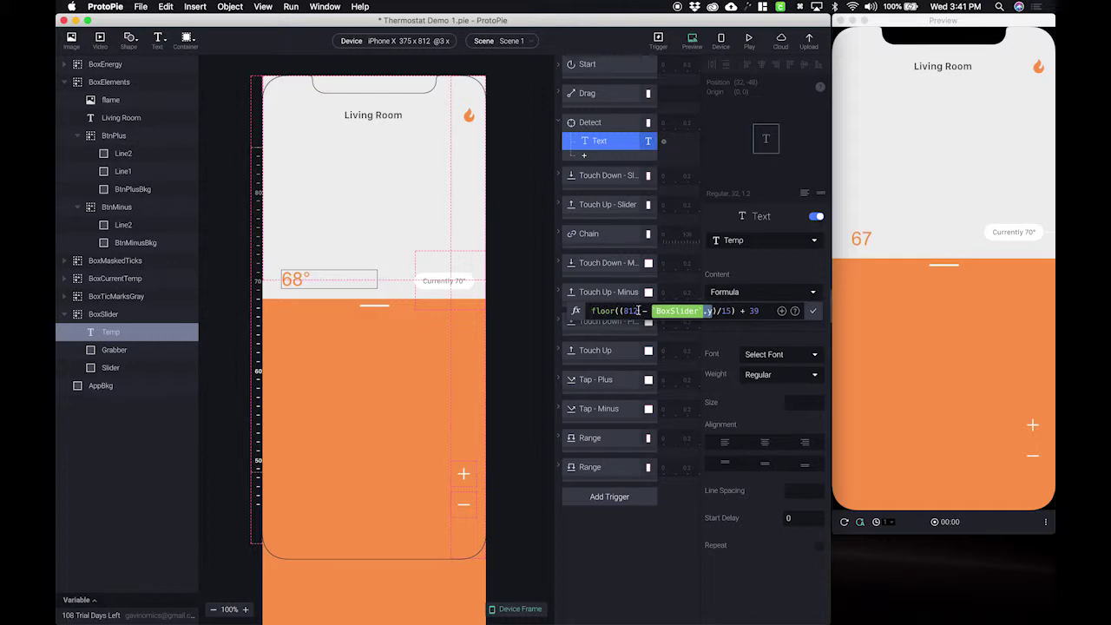
# Step: Place the cursor at the formula's end and bring up the formula help documentation
pyautogui.write('(')
pyautogui.click(764, 311)
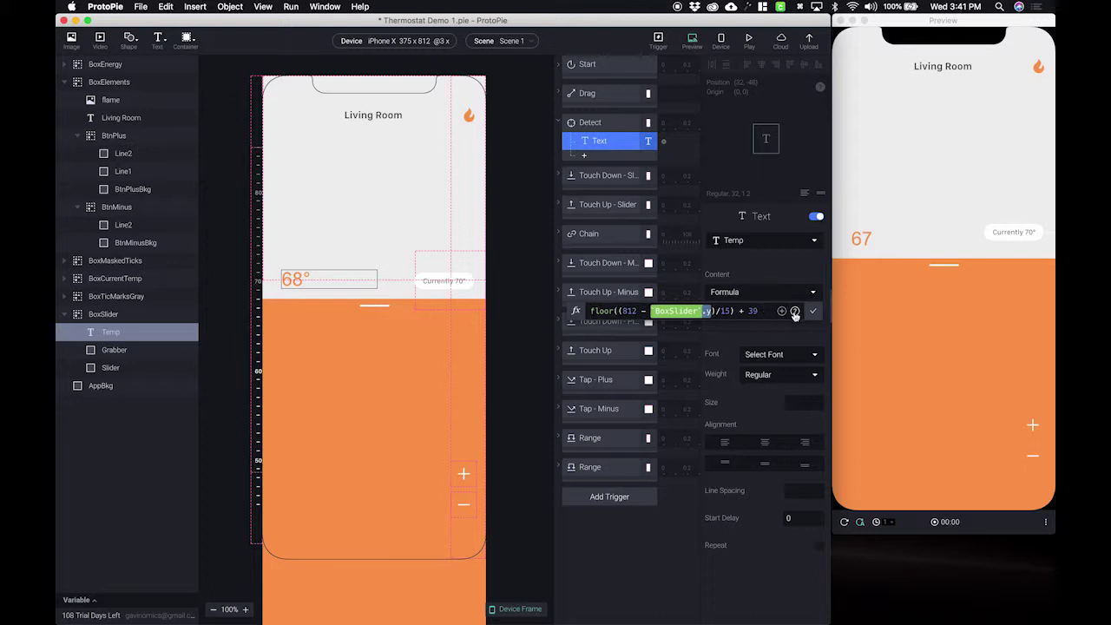
pyautogui.click(795, 311)
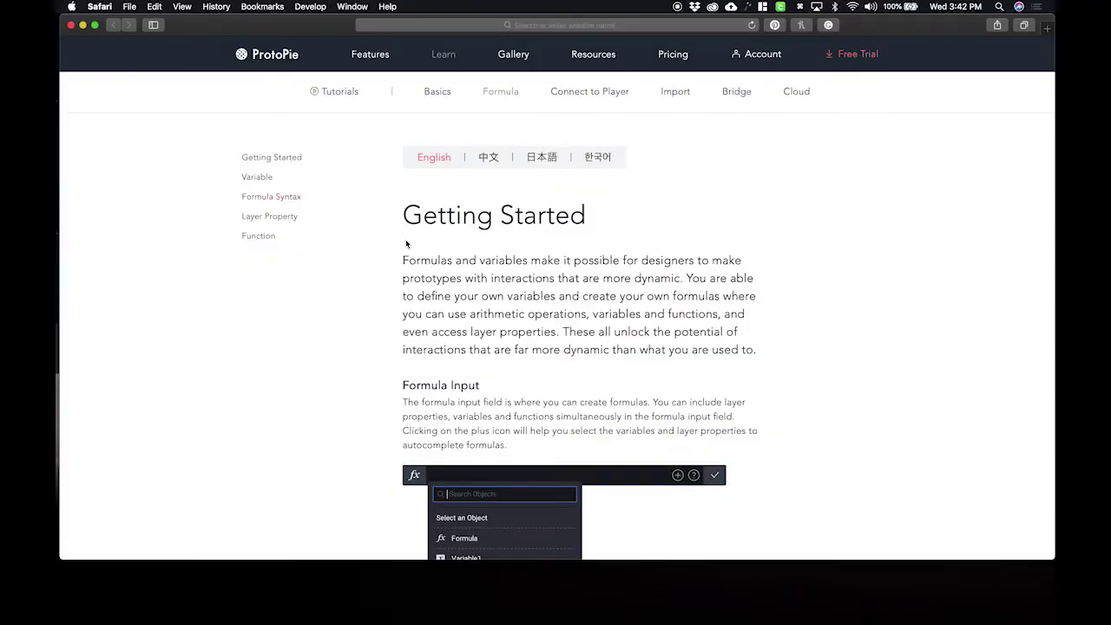
# Step: Scroll the formula documentation down to Formula Syntax > Text functions
pyautogui.scroll(-5, 408, 241)
pyautogui.scroll(-10, 406, 244)
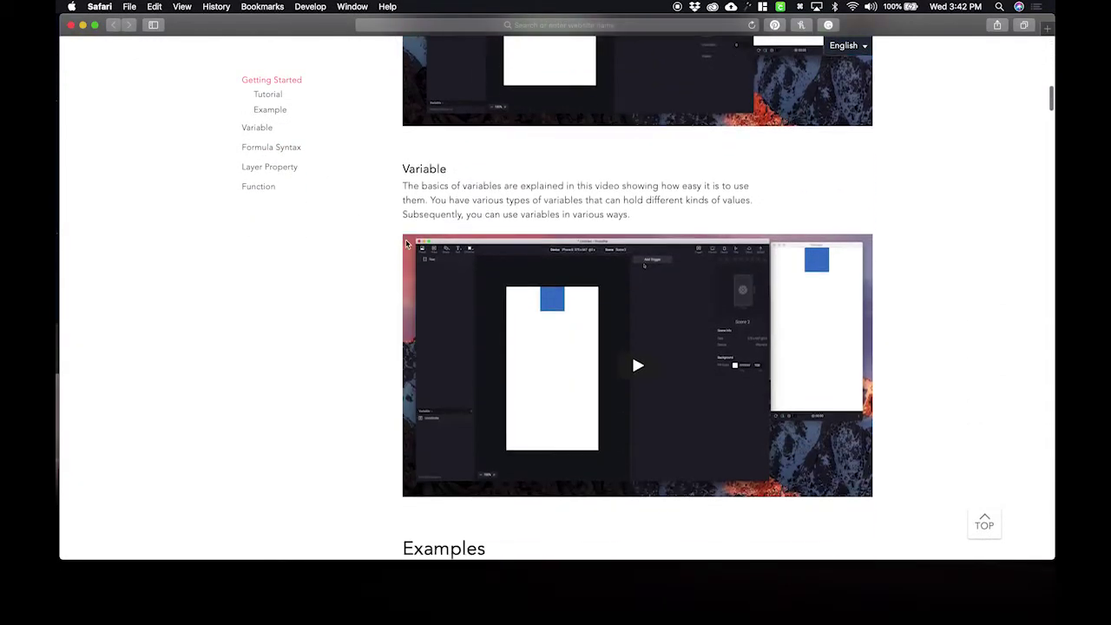
pyautogui.scroll(-15, 407, 244)
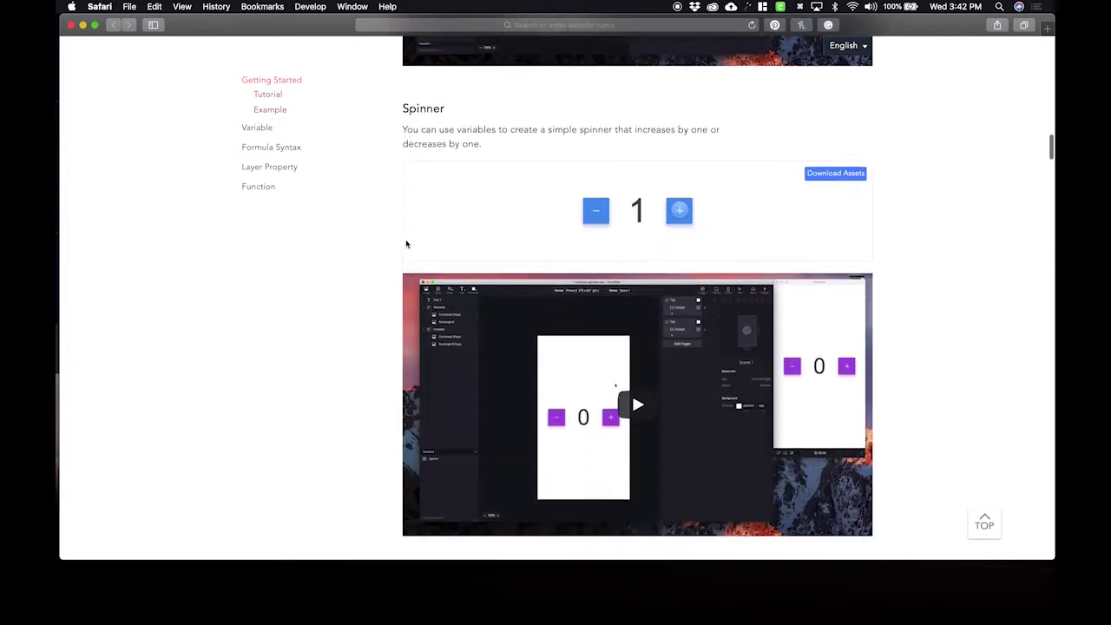
pyautogui.scroll(-15, 406, 244)
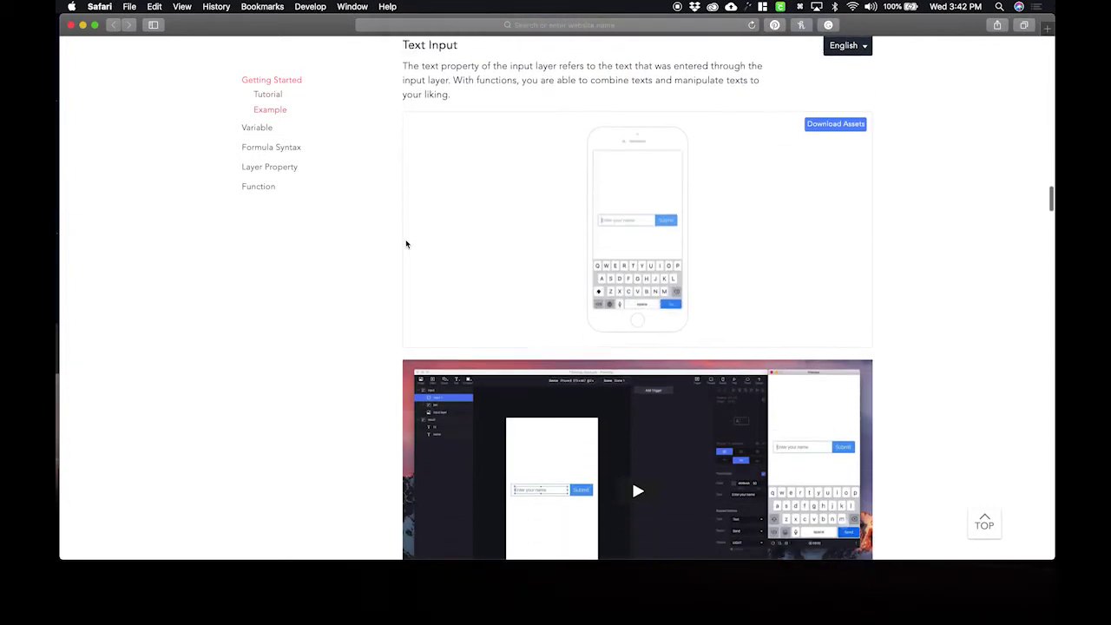
pyautogui.scroll(-15, 367, 288)
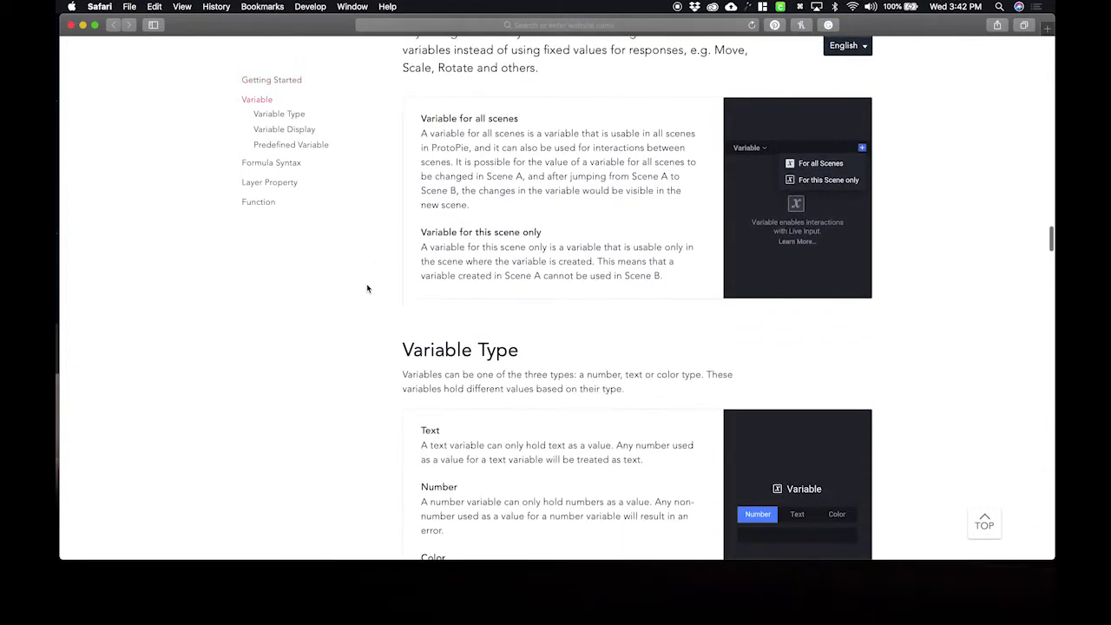
pyautogui.scroll(-15, 367, 288)
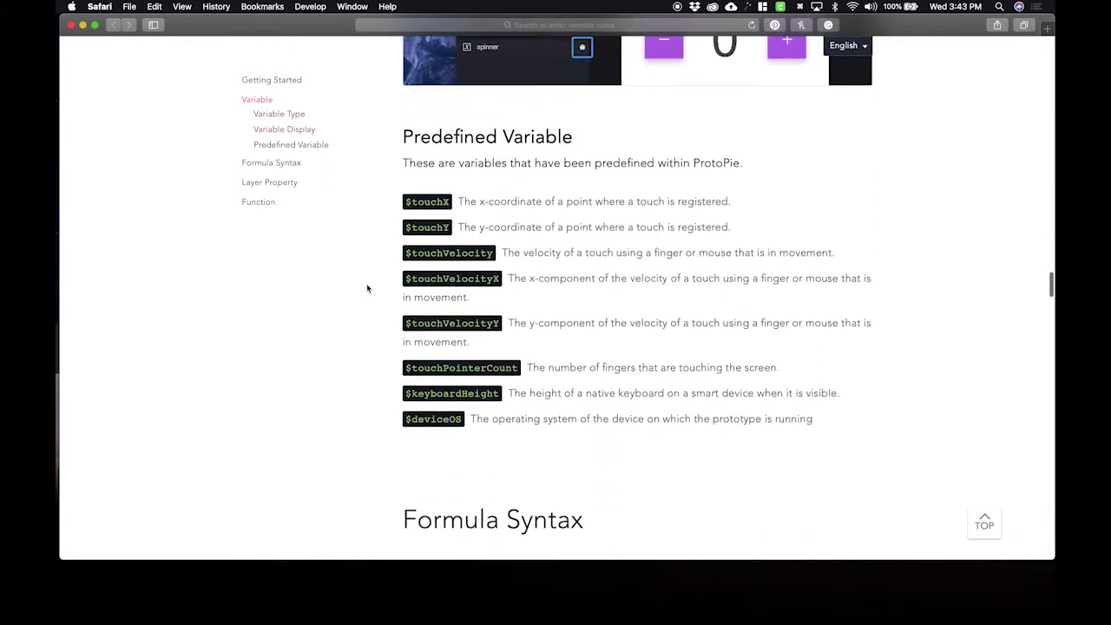
pyautogui.scroll(-15, 368, 289)
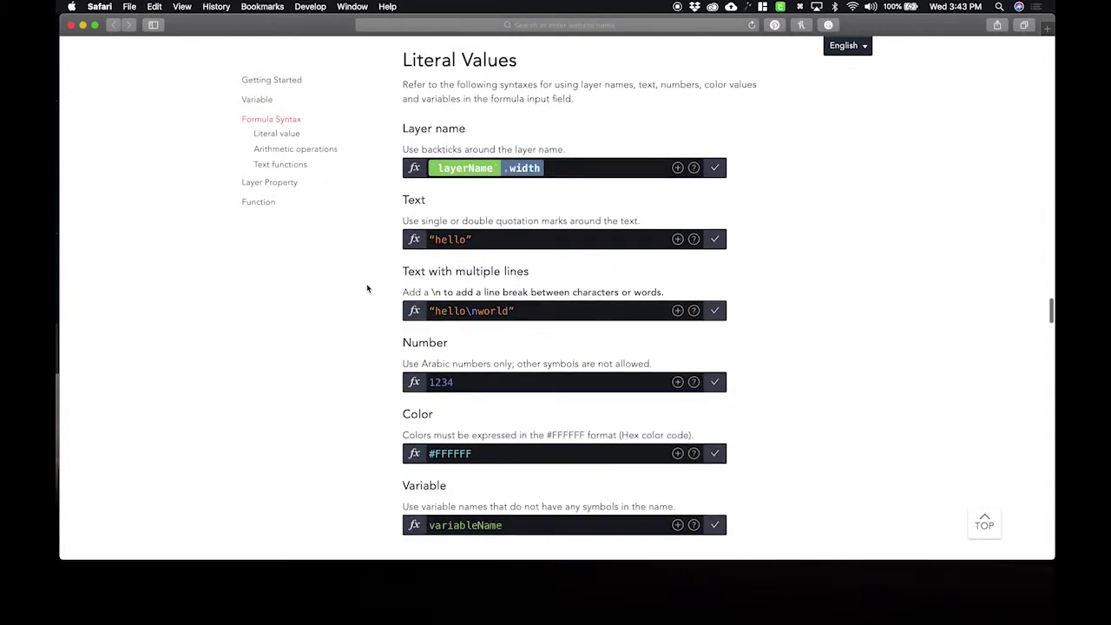
pyautogui.scroll(-10, 367, 288)
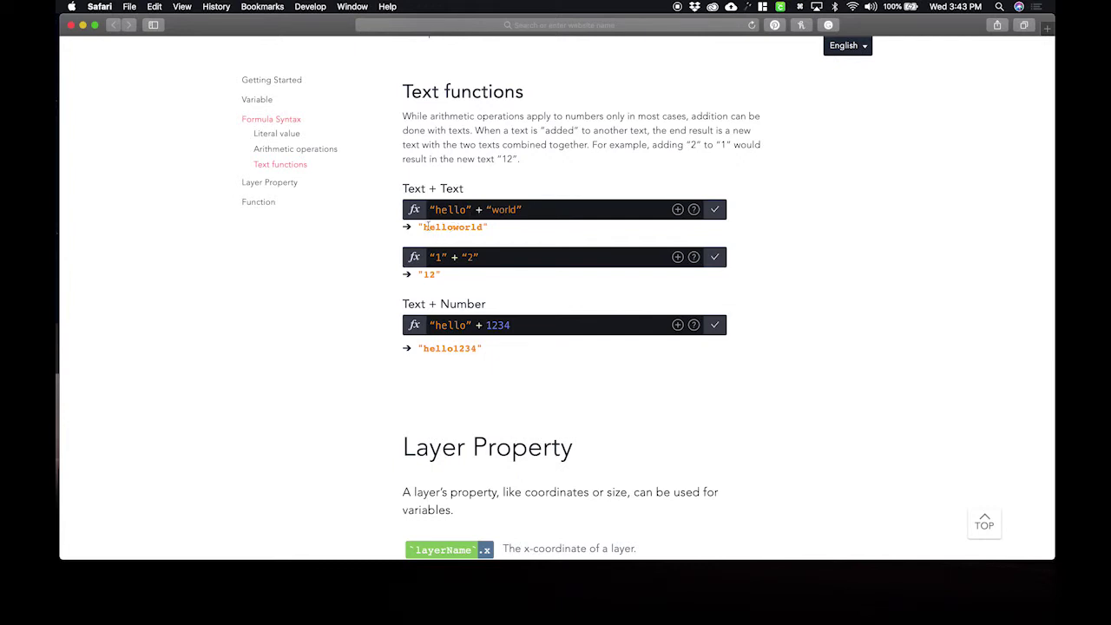
# Step: Highlight the Text + Number example results, helloworld and 12
pyautogui.click(428, 227)
pyautogui.moveTo(428, 227); pyautogui.dragTo(472, 227)
pyautogui.click(471, 227)
pyautogui.moveTo(429, 275); pyautogui.dragTo(435, 274)
pyautogui.click(425, 274)
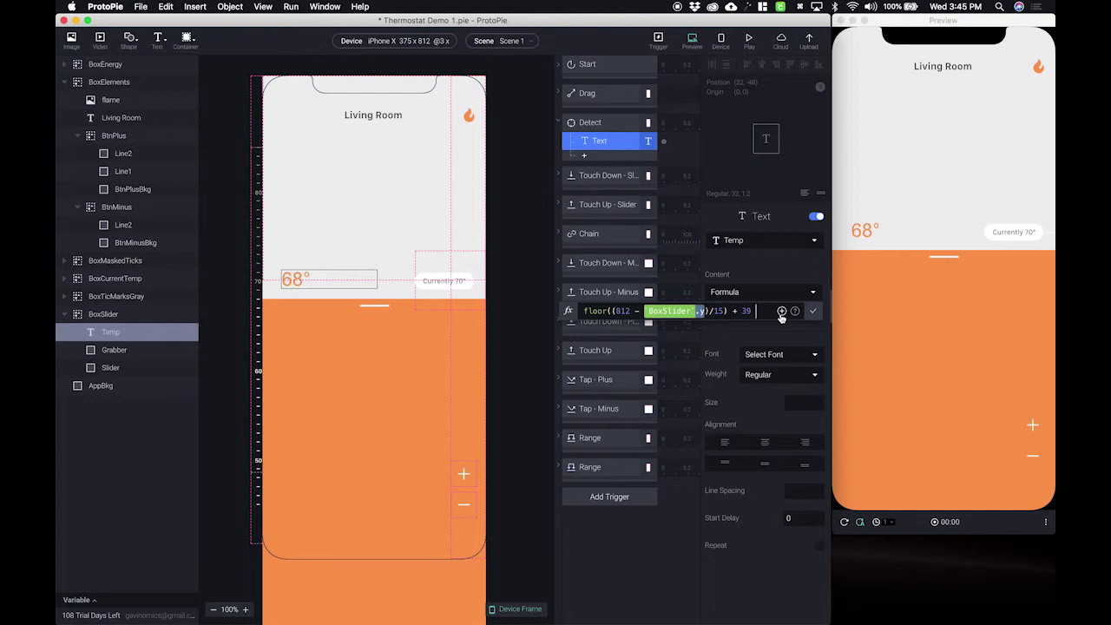
# Step: Append + "°" after 39 in the Temp formula and commit it
pyautogui.write('+')
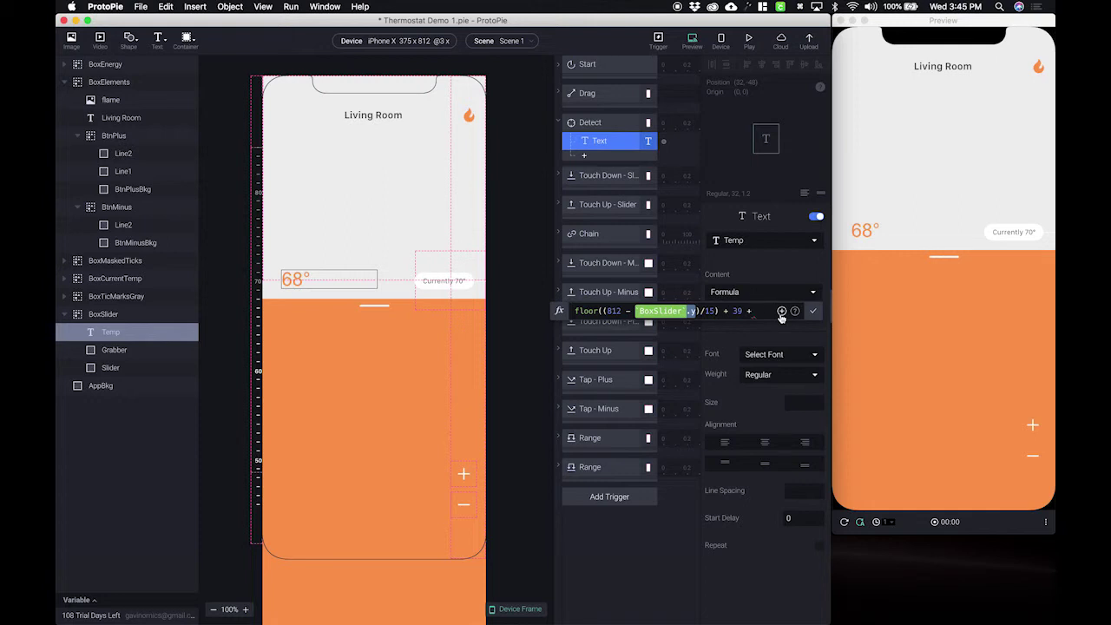
pyautogui.write('°')
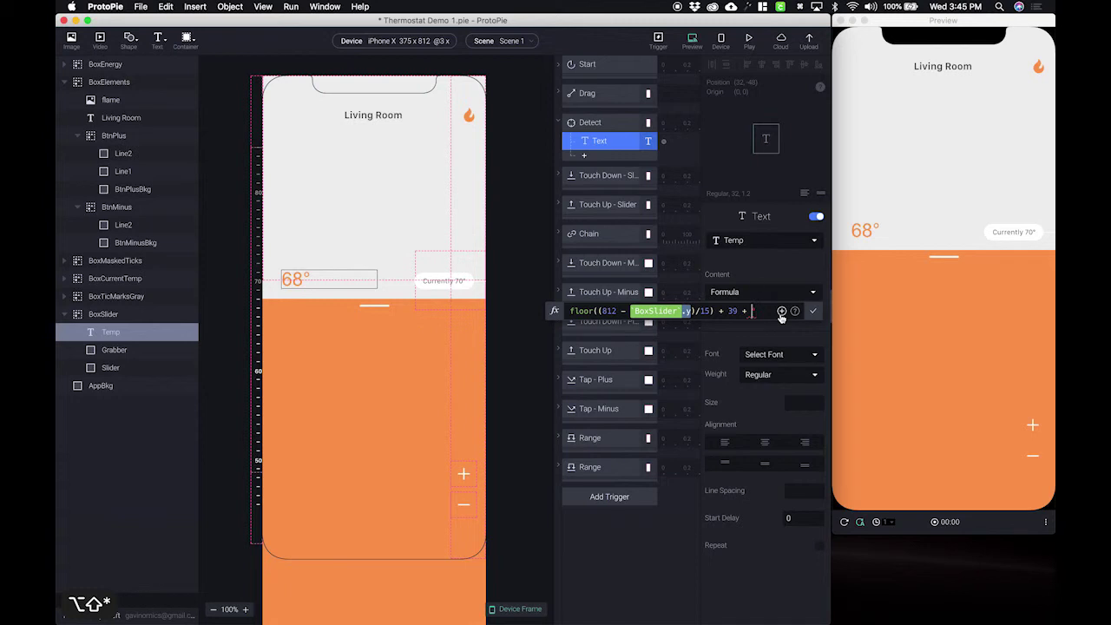
pyautogui.press('Left')
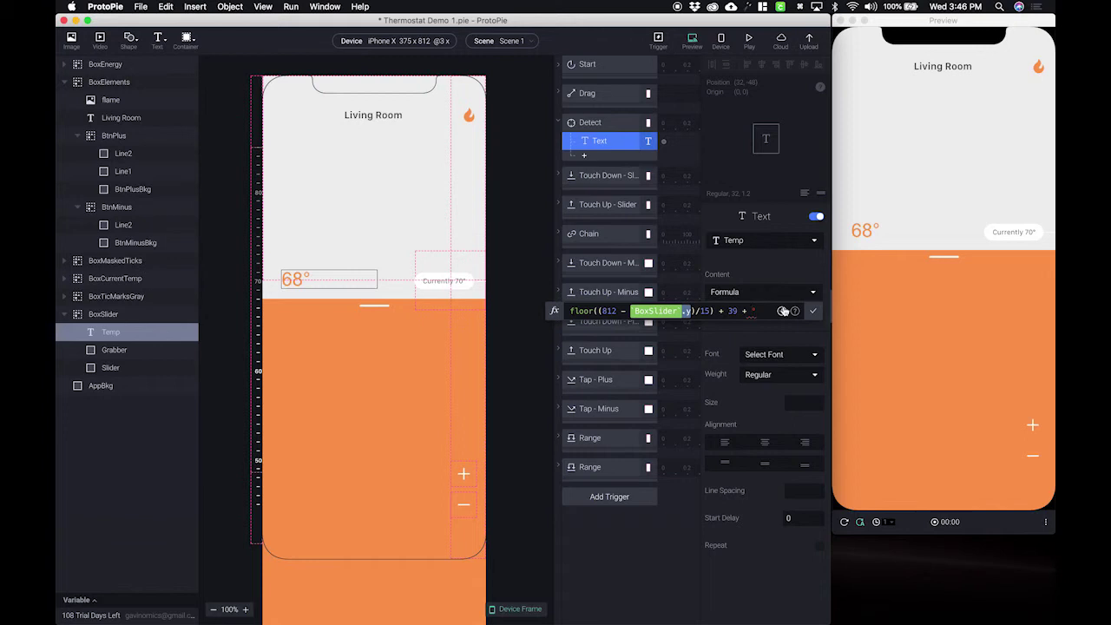
pyautogui.write('"°"')
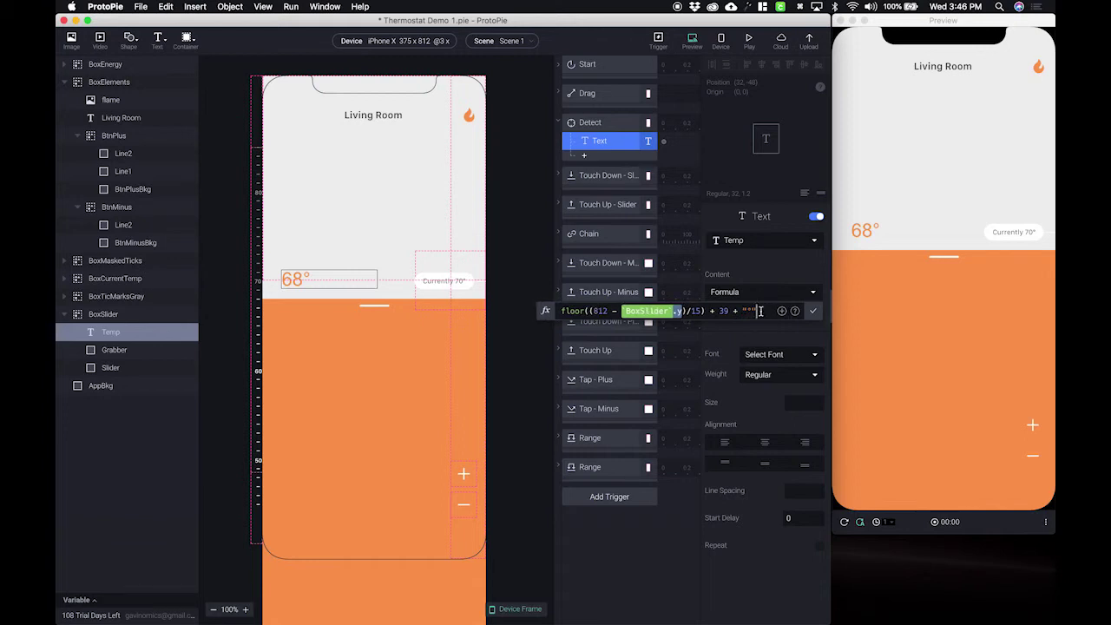
pyautogui.click(815, 314)
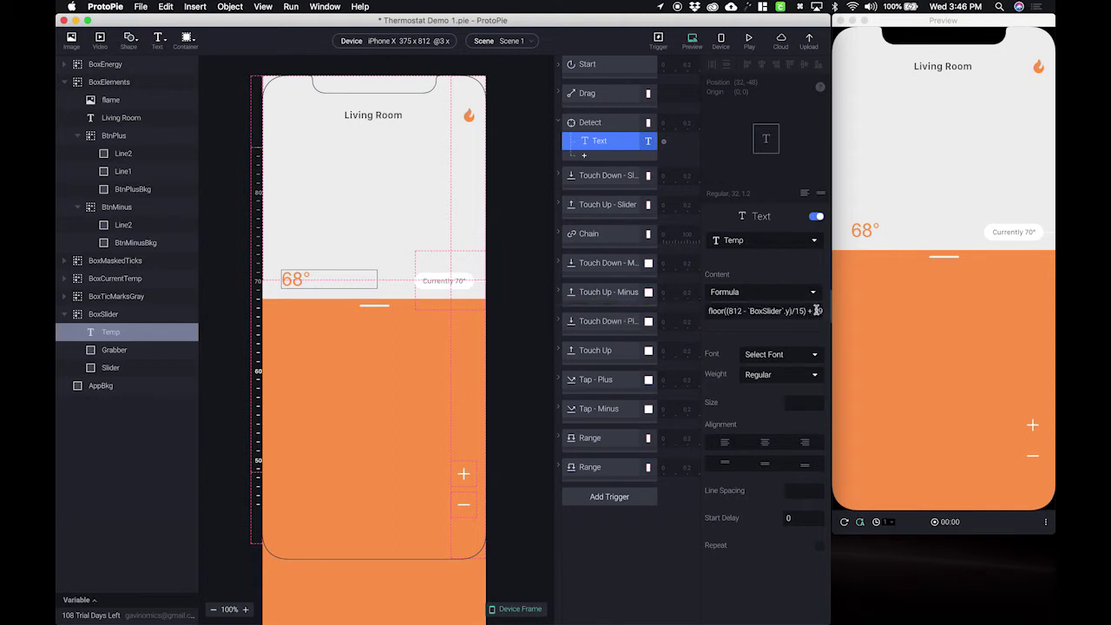
# Step: Raise the preview slider to confirm the readout now shows 70° with the degree sign
pyautogui.click(846, 524)
pyautogui.moveTo(931, 302); pyautogui.dragTo(933, 279)
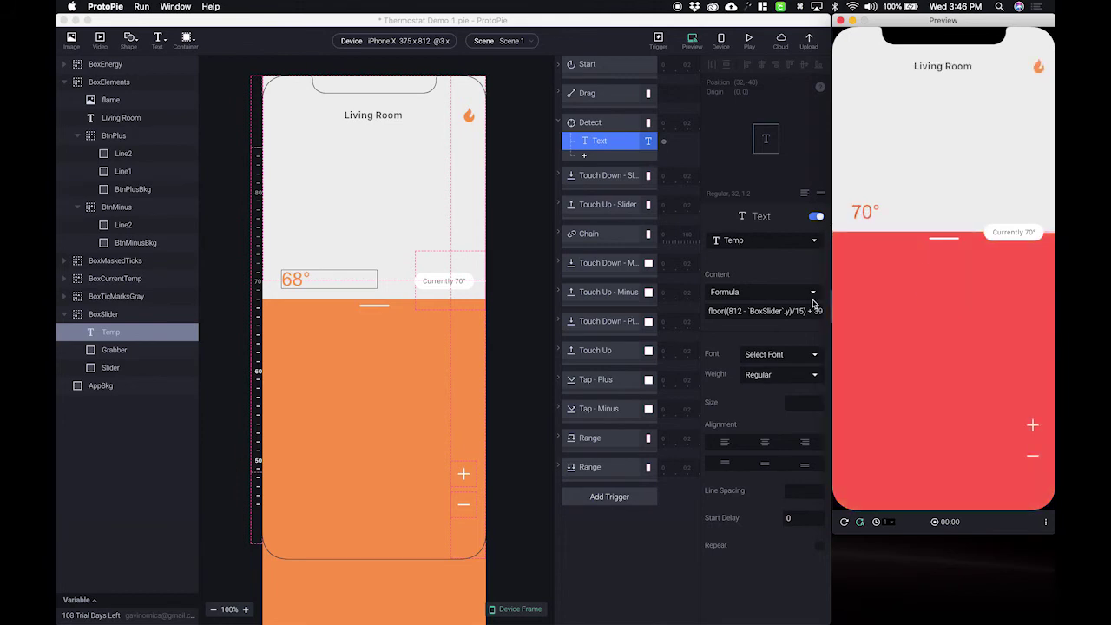
pyautogui.click(810, 312)
# Step: Reopen the Temp formula and insert + between 39 and the quoted degree sign
pyautogui.click(810, 313)
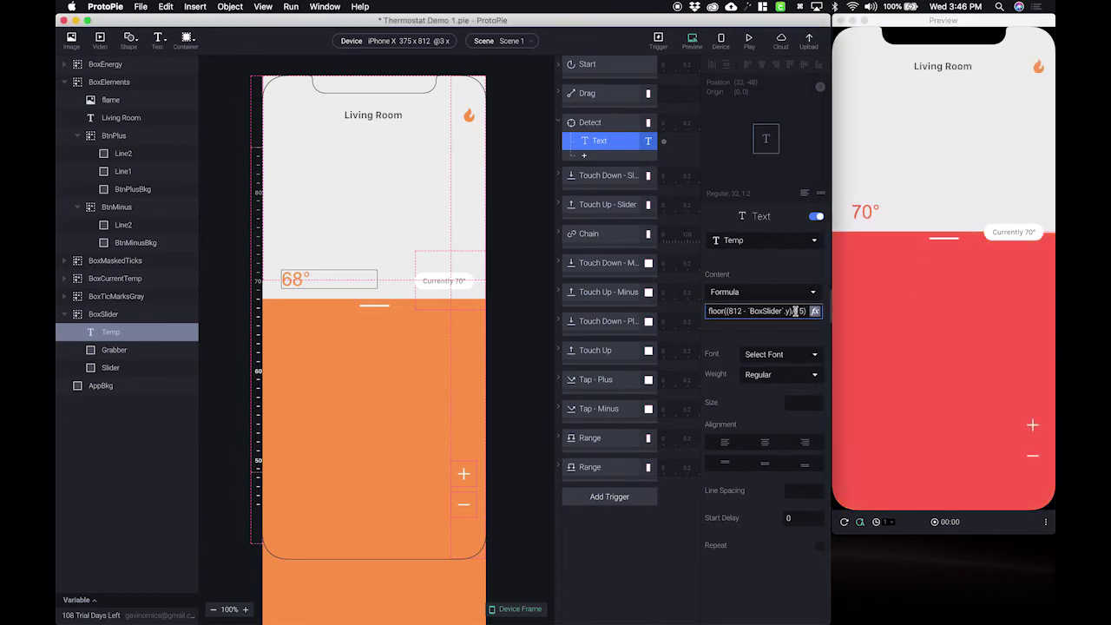
pyautogui.press('super+Right')
pyautogui.click(815, 310)
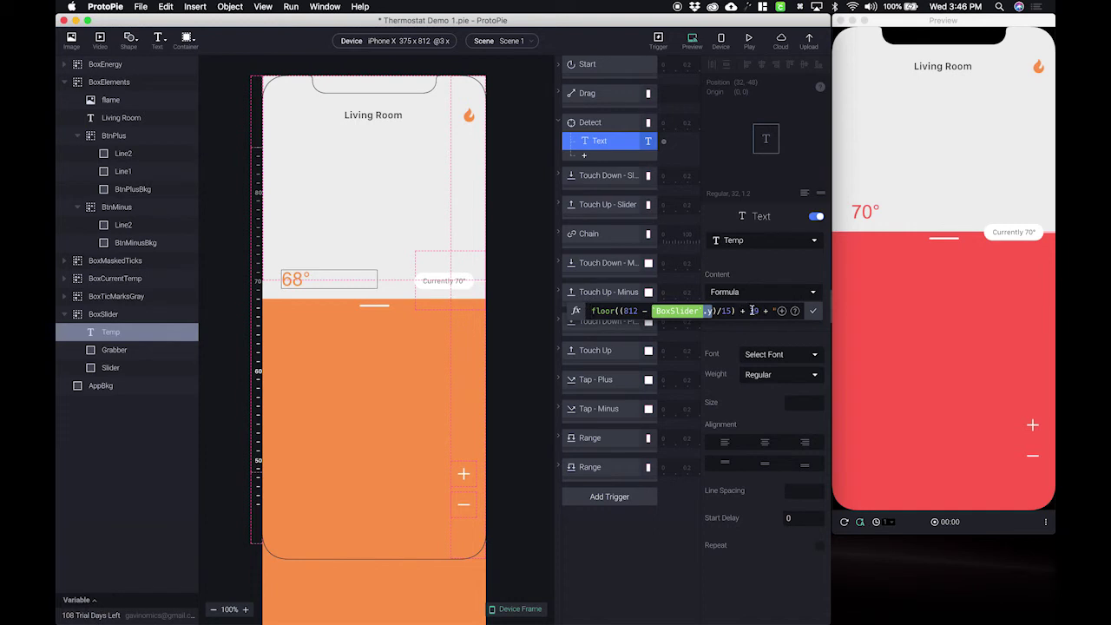
pyautogui.click(765, 310)
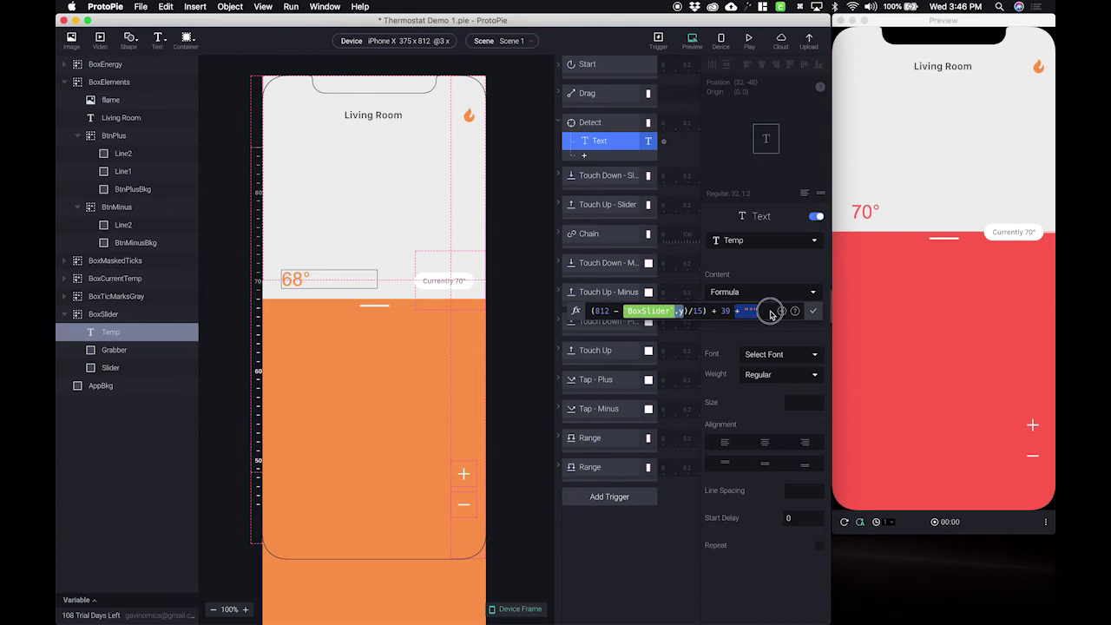
pyautogui.write('+')
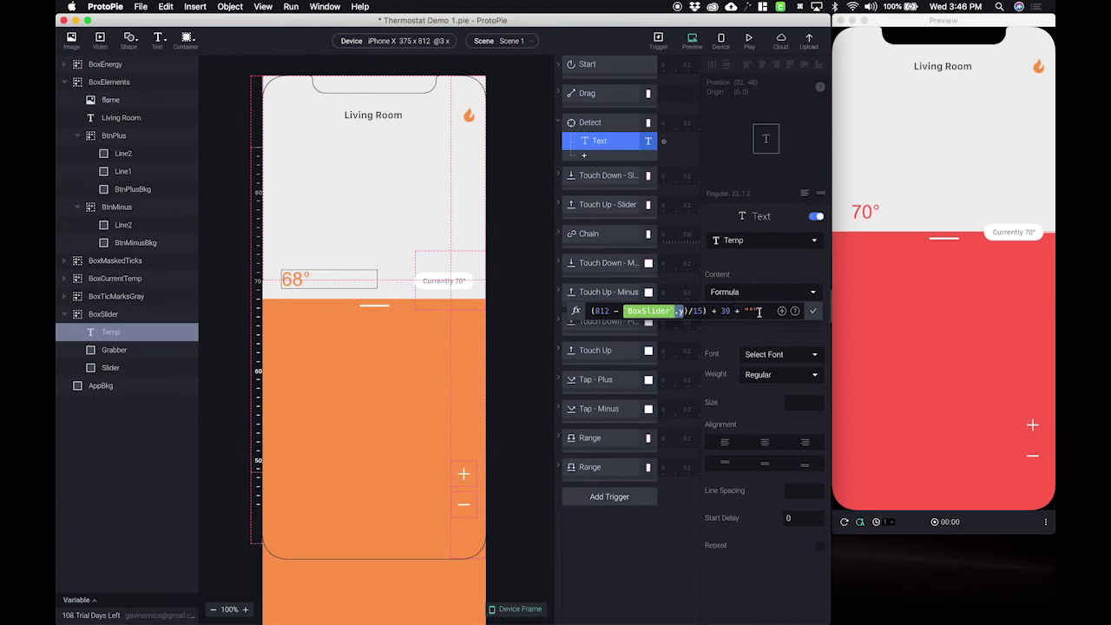